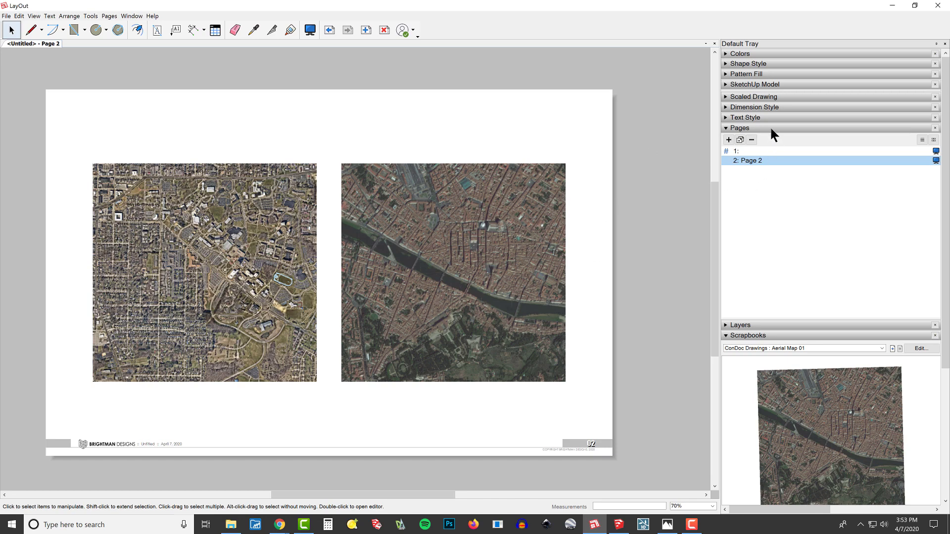
Step: Collapse the page list and show the Annotations sheet of the ConDoc Annotations scrapbook
click(771, 129)
click(891, 162)
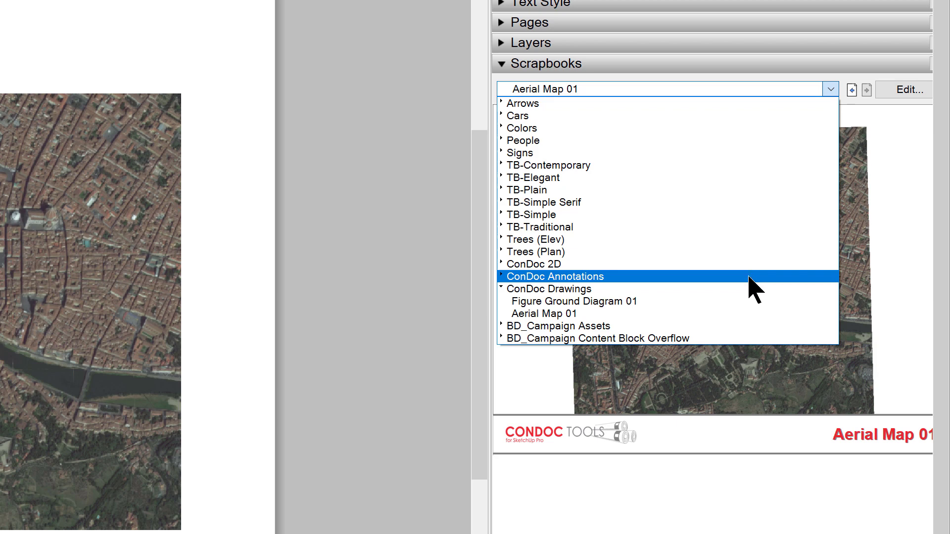
click(749, 278)
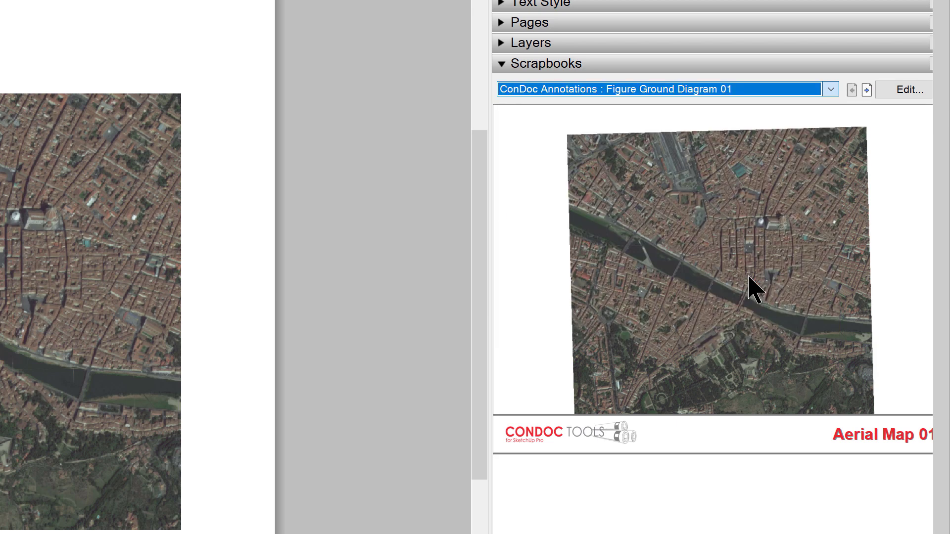
click(867, 90)
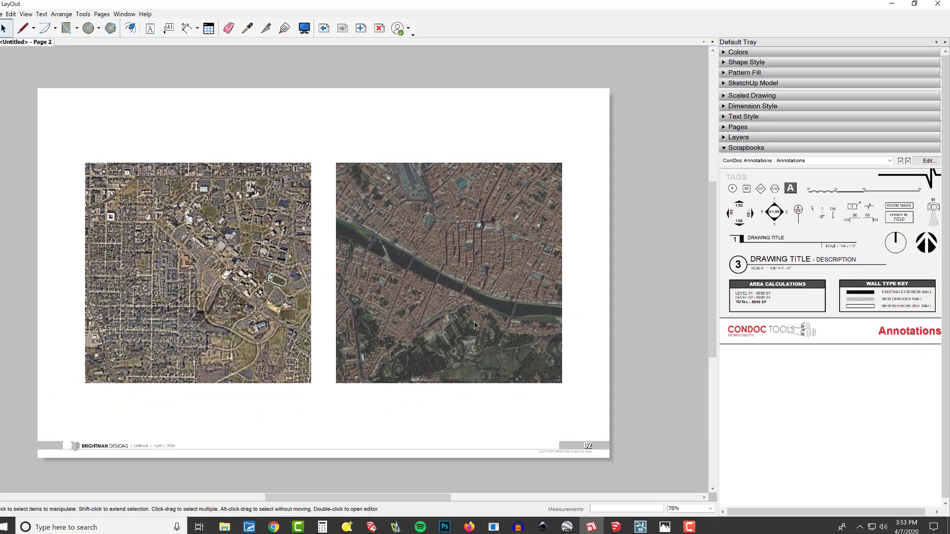
Step: Place the solid black north arrow symbol beneath the lower right corner of the right-hand aerial map
scroll(601, 249, down, 1)
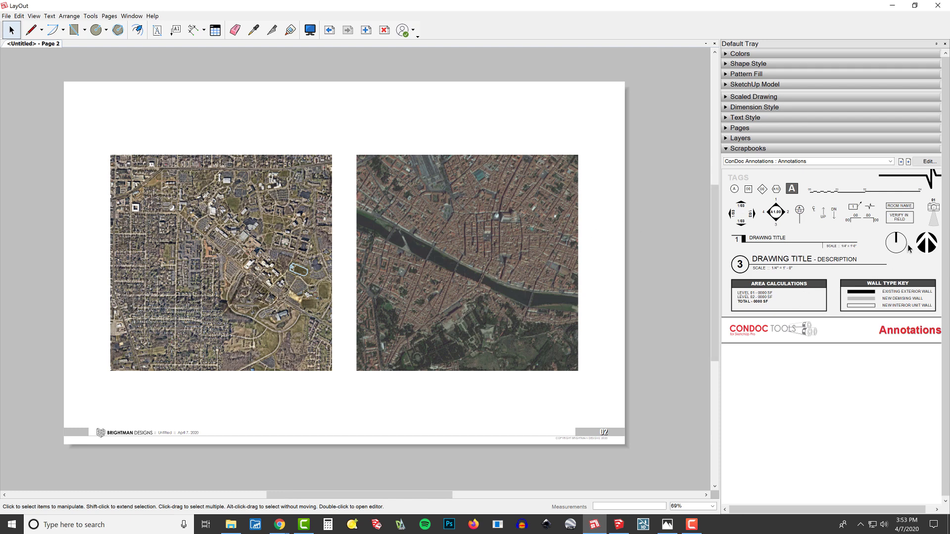
drag(926, 243, 567, 395)
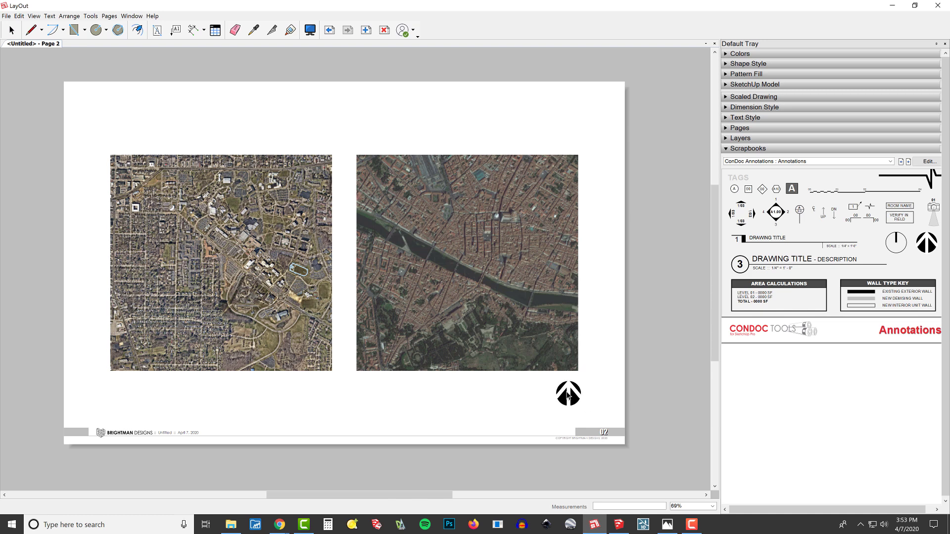
click(567, 396)
key(Escape)
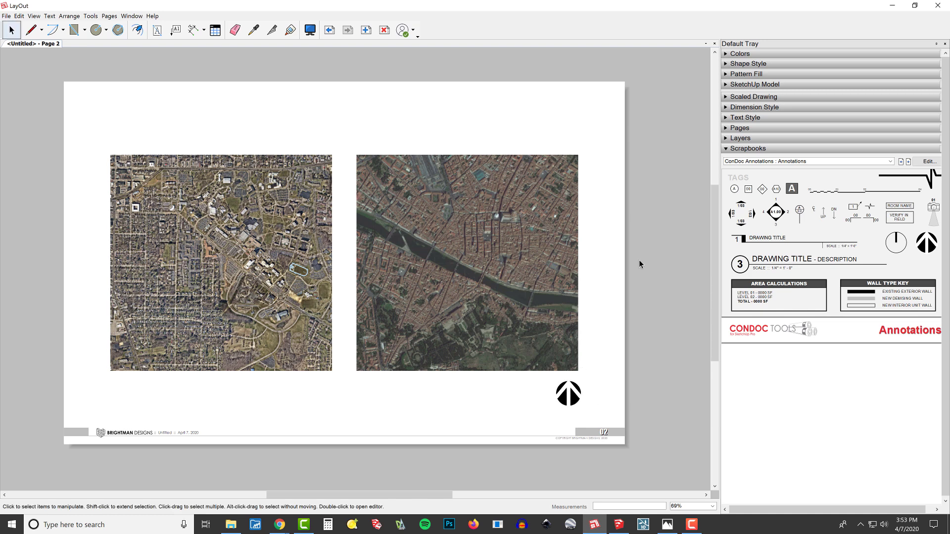
Step: Place the H1/L/B text style from the scrapbook's Palette sheet under the left map's lower left corner and change its text to KENT, OH
click(901, 162)
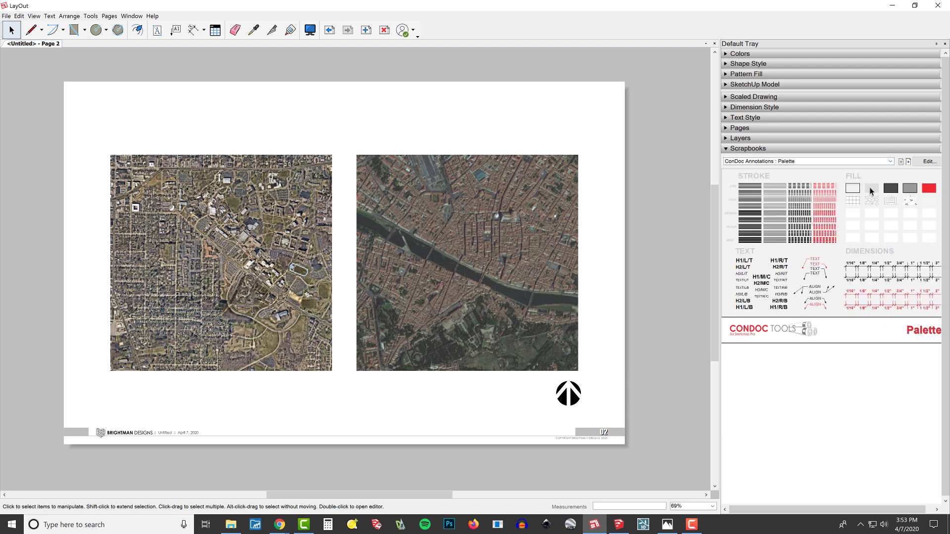
drag(743, 311, 117, 375)
scroll(133, 374, up, 3)
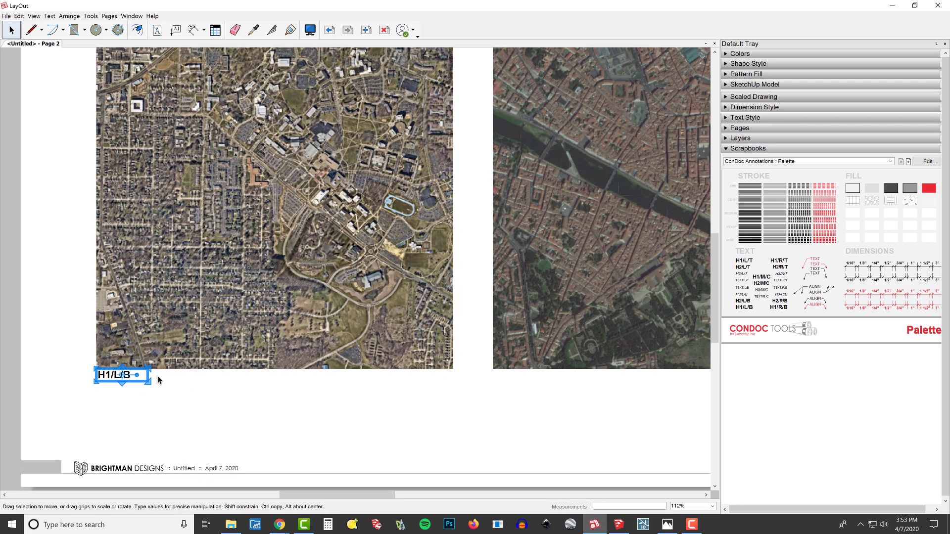
scroll(151, 378, up, 3)
double_click(149, 379)
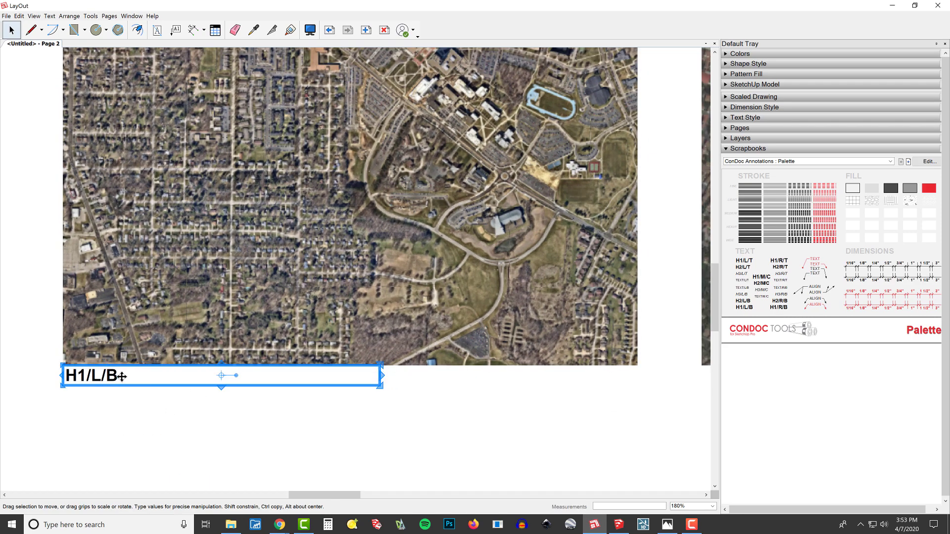
triple_click(165, 382)
text(k)
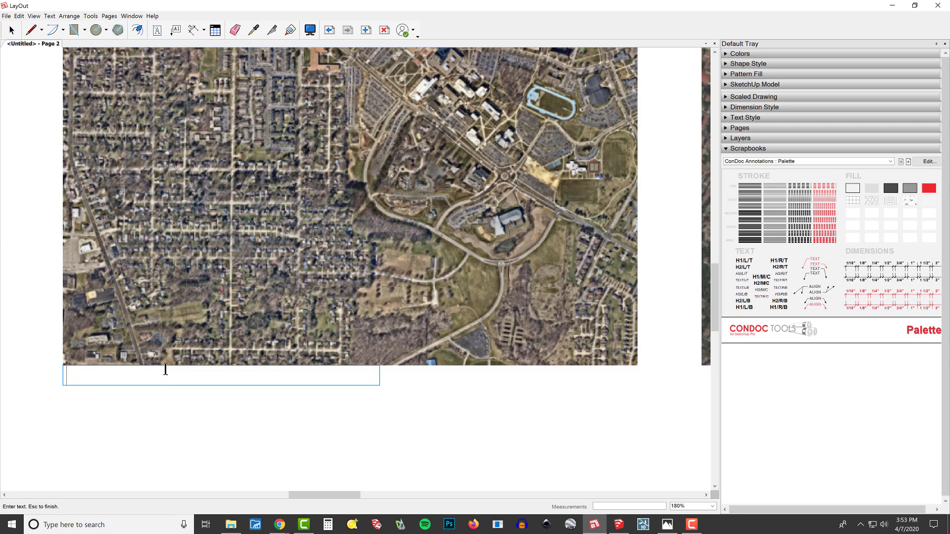
text(KENT, OH)
click(168, 363)
Step: Copy the KENT, OH label to the right map's lower left corner and change the copy's text to FLORENCE, ITALY
scroll(168, 364, down, 3)
middle_drag(159, 374, 109, 353)
click(92, 351)
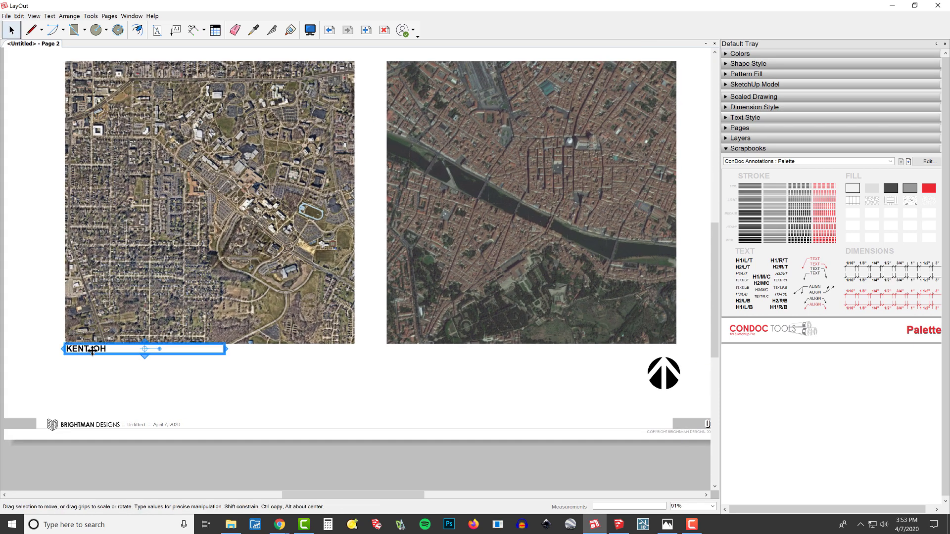
ctrl+drag(93, 351, 400, 348)
middle_drag(380, 409, 355, 399)
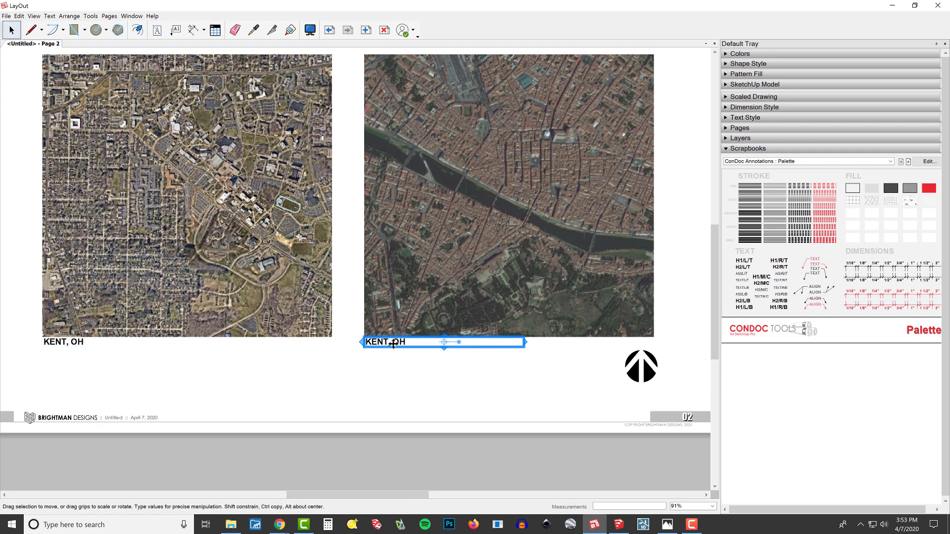
triple_click(393, 344)
text(FLORENCE)
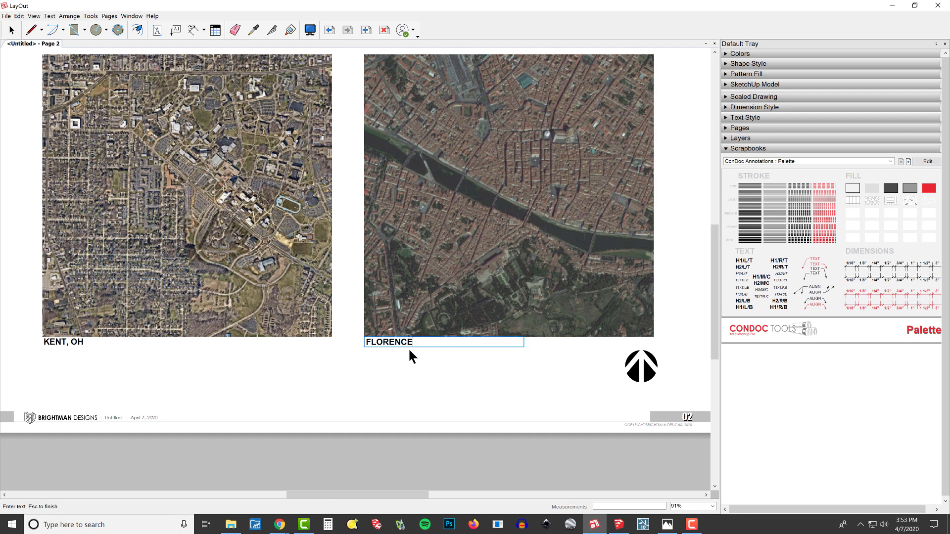
text(, ITALE)
key(Escape)
Step: Nudge both city labels slightly downward together to leave a gap beneath the maps
drag(34, 374, 588, 260)
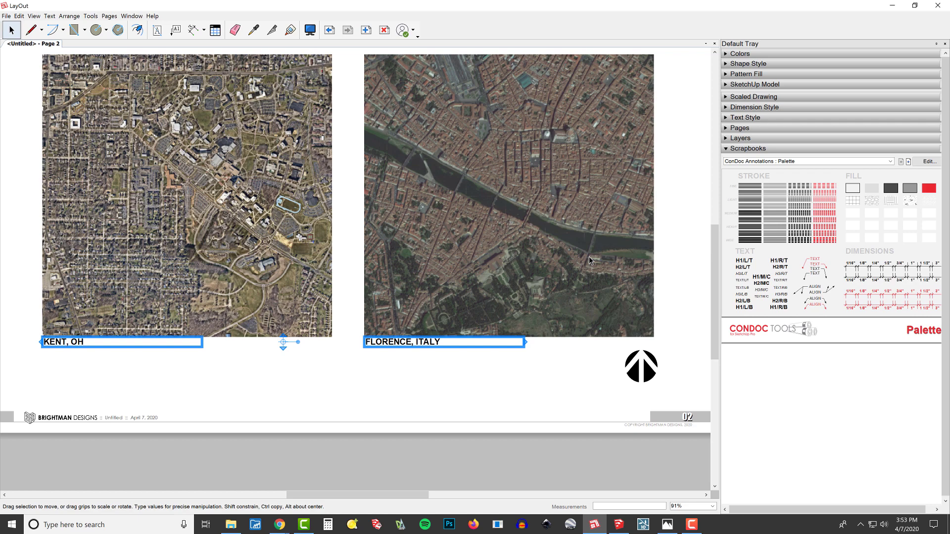
key(Down)
key(Down)
key(Down)
key(Escape)
Step: Place the scale bar from the Annotations sheet beneath FLORENCE, ITALY and set its rotation centre on the map's lower left corner
scroll(589, 257, down, 2)
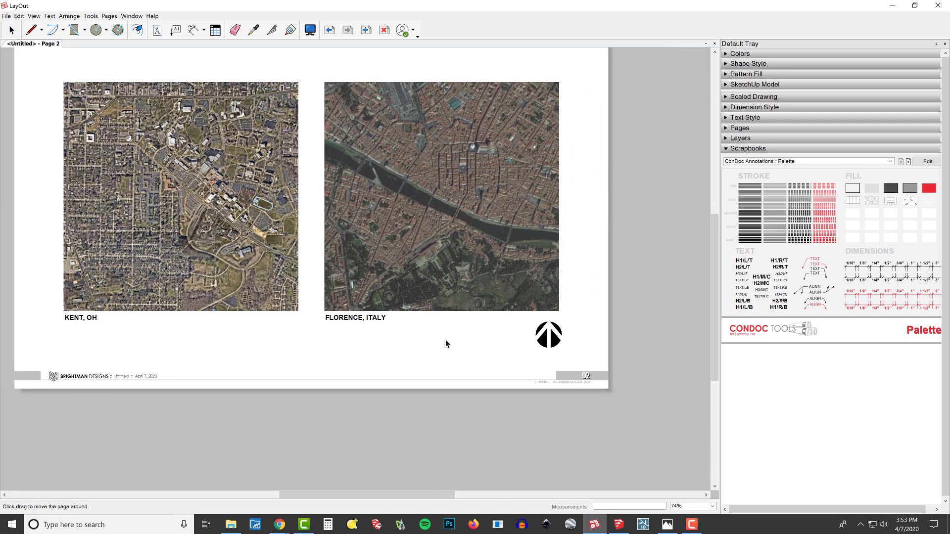
middle_drag(445, 340, 429, 350)
click(901, 162)
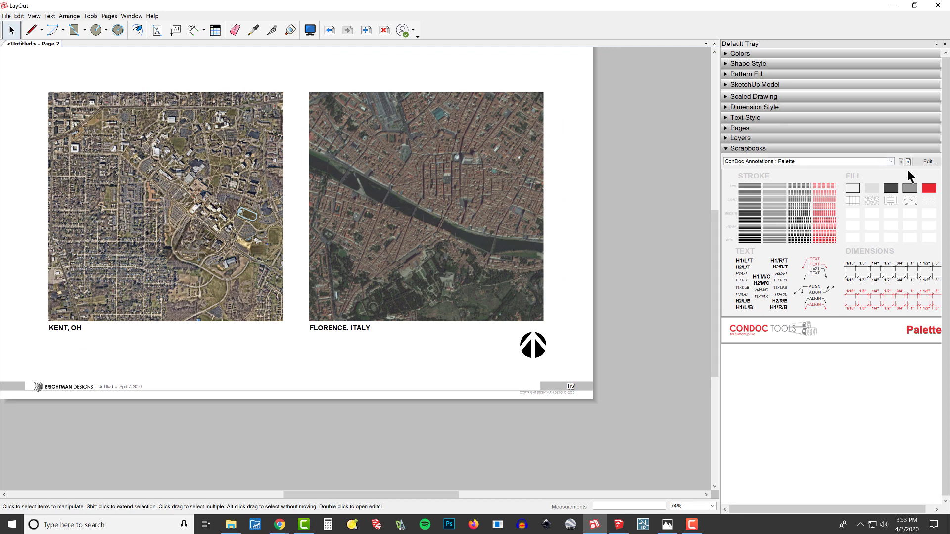
drag(834, 195, 343, 345)
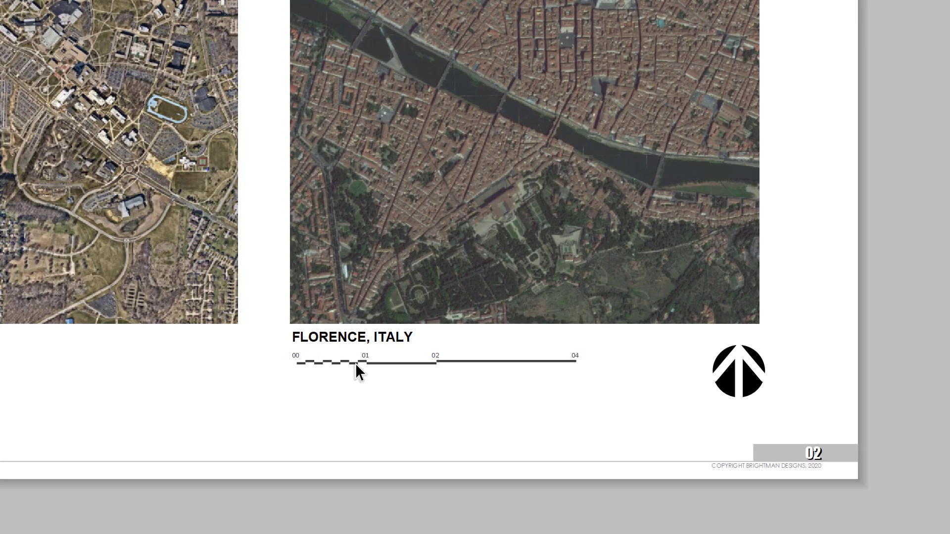
click(347, 363)
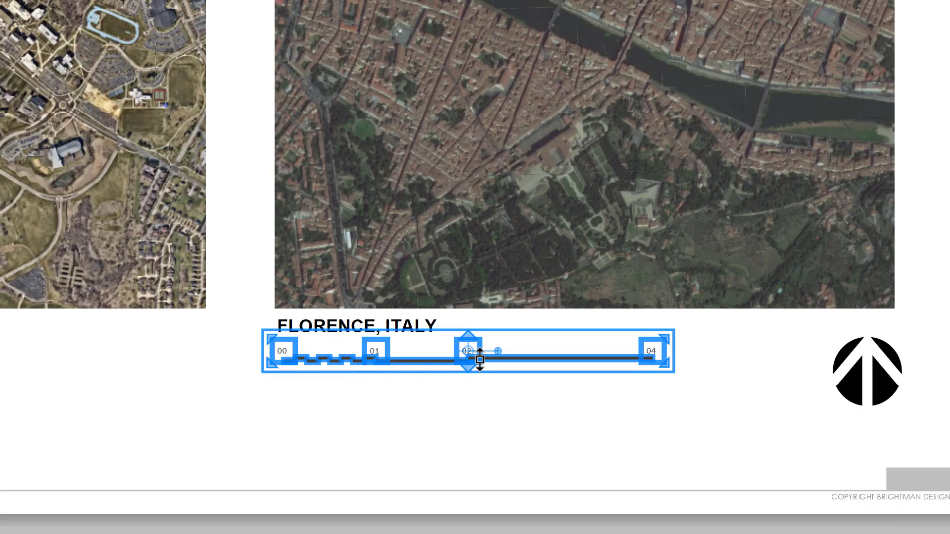
drag(289, 313, 277, 307)
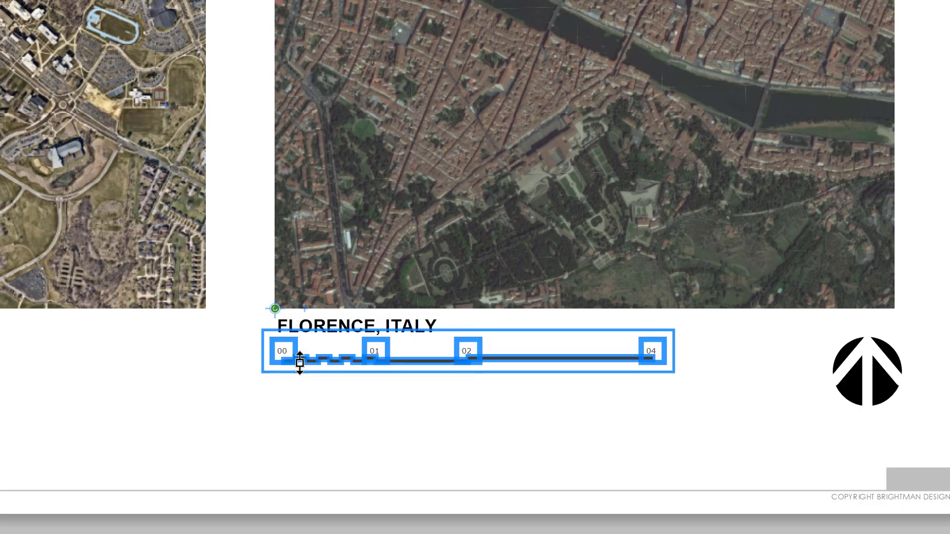
Step: Try to copy the unedited scale bar beneath the KENT, OH label
scroll(307, 366, down, 2)
middle_drag(317, 371, 575, 360)
ctrl+drag(563, 343, 70, 382)
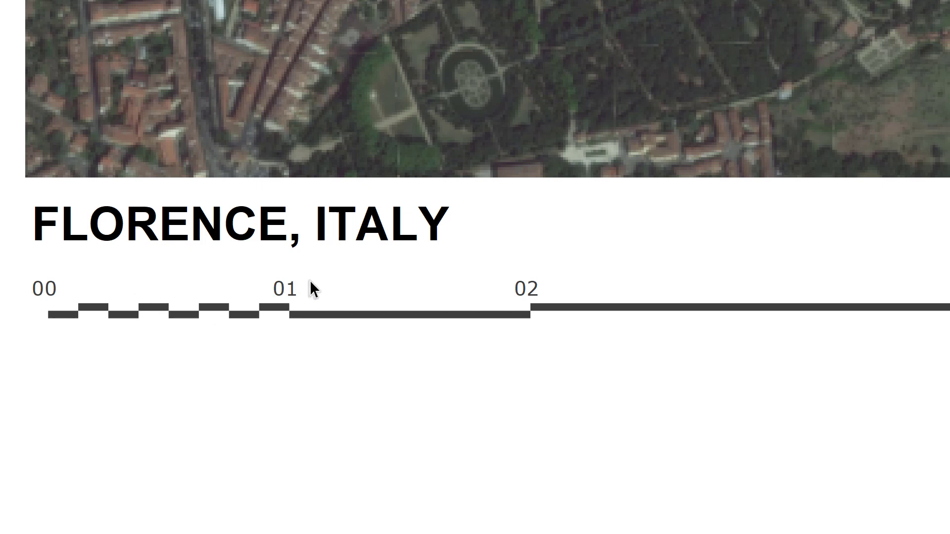
Step: Change the scale bar's 01 label to 1000' and widen its text box leftward so it fits on one line
double_click(242, 289)
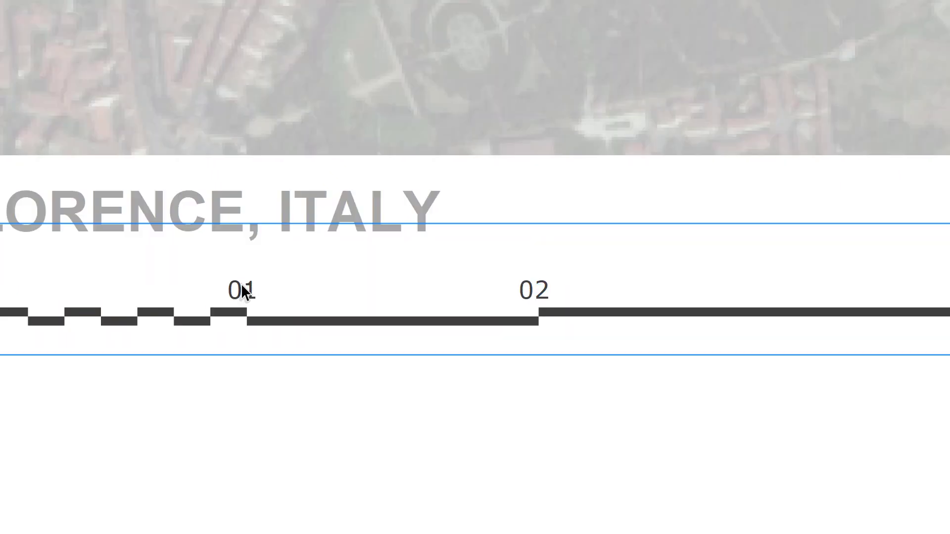
double_click(242, 289)
text(1000)
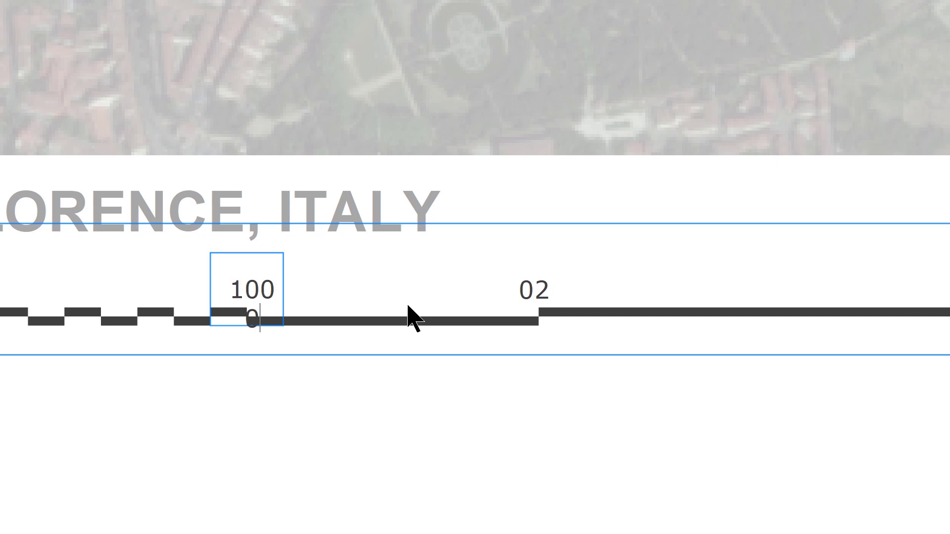
text(')
click(407, 304)
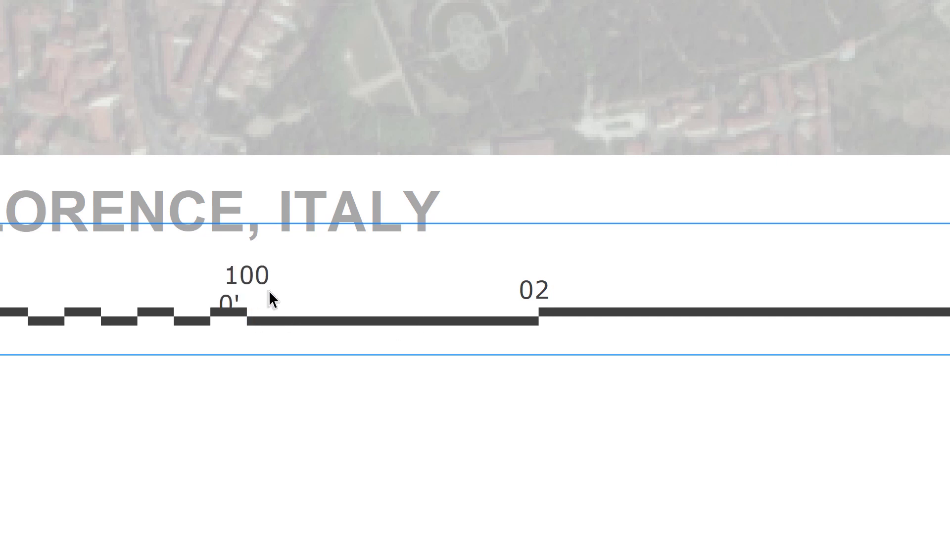
click(268, 290)
drag(203, 280, 148, 284)
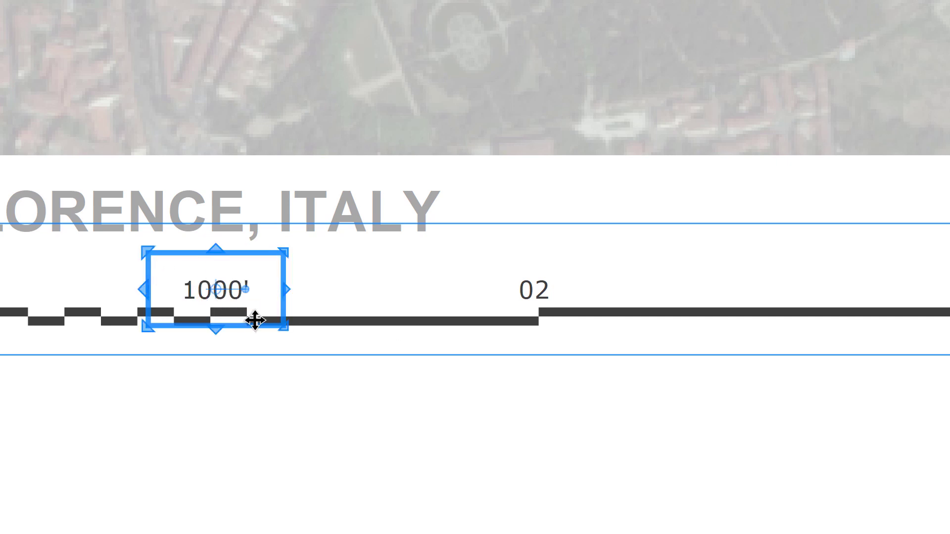
key(Escape)
Step: Change the scale bar's 02 label to 2000', widen its text box onto one line, and shift it closer to its tick
middle_drag(489, 309, 297, 323)
double_click(338, 310)
double_click(340, 305)
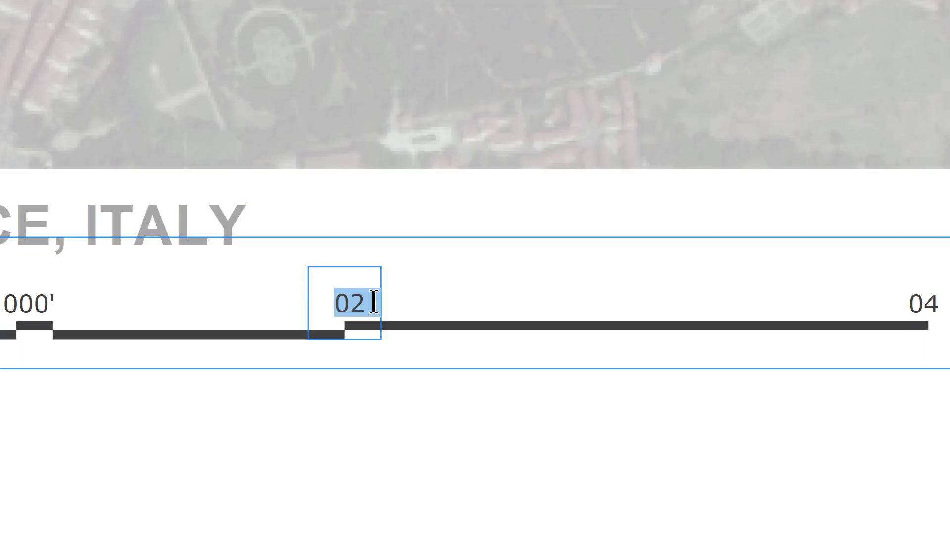
text(2000)
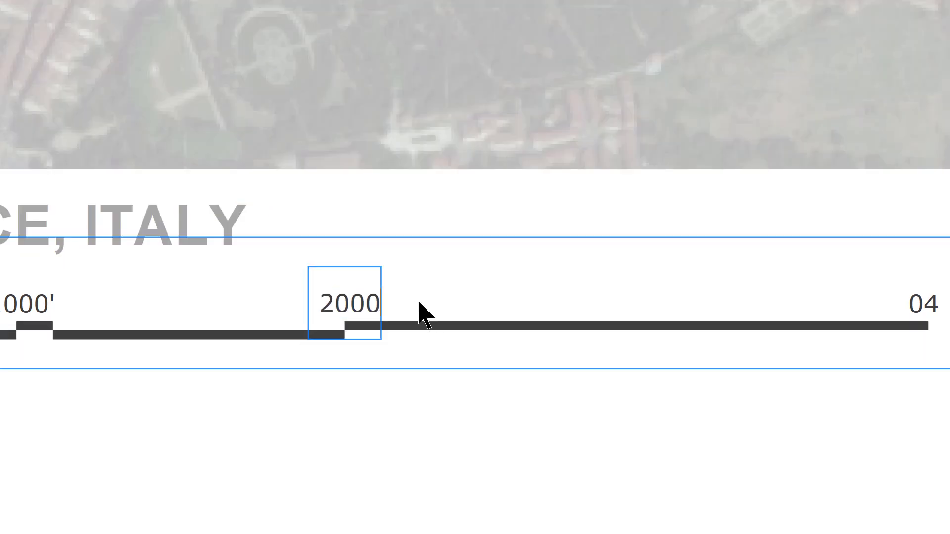
text(')
key(Escape)
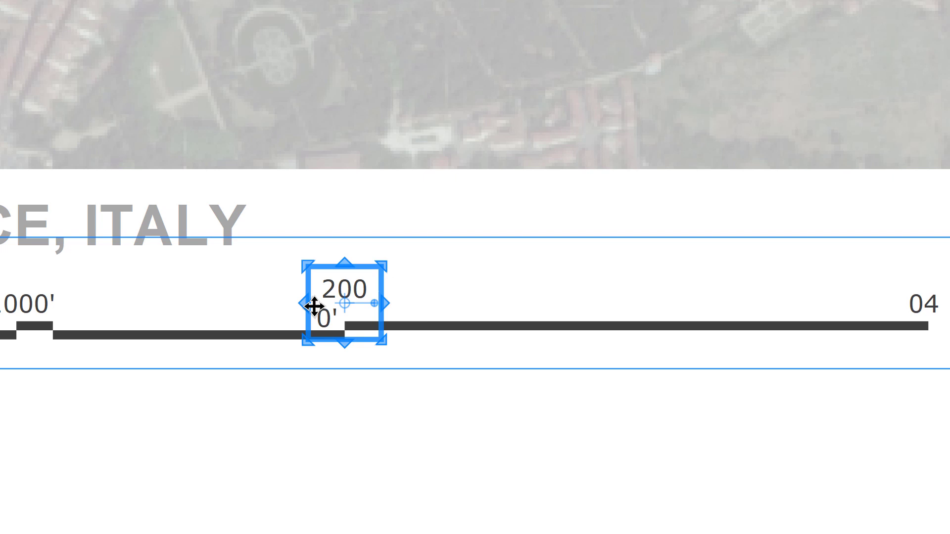
drag(303, 301, 211, 313)
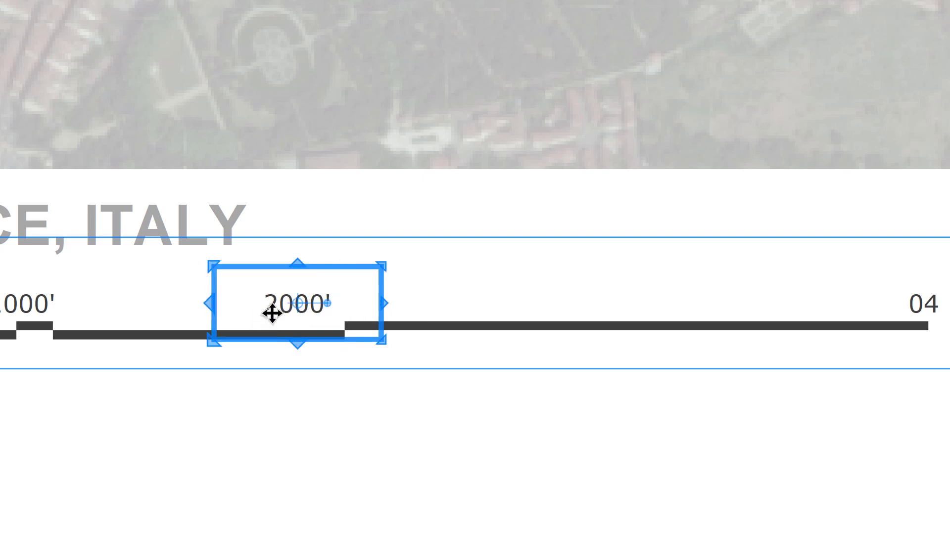
drag(272, 314, 293, 314)
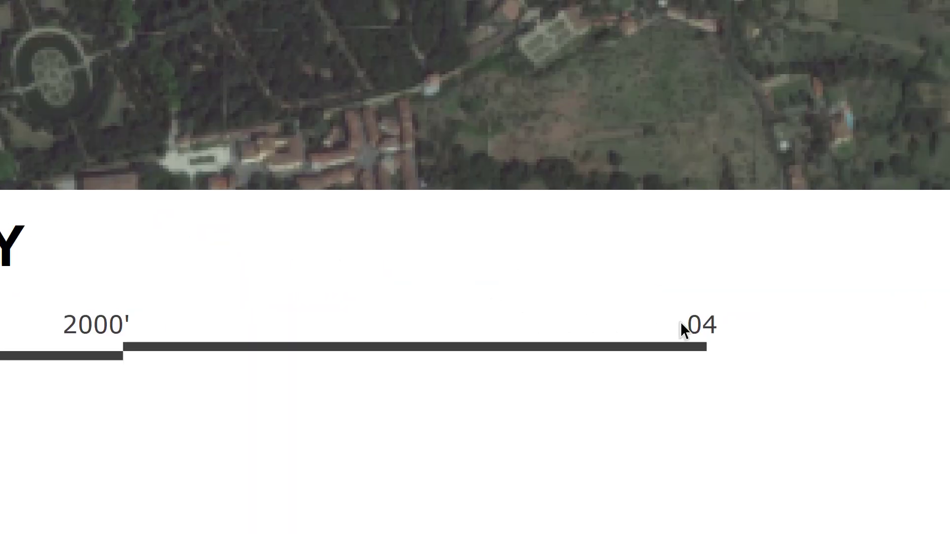
Step: Change the scale bar's 04 label to 4000' and widen its text box leftward so it fits on one line
double_click(685, 317)
double_click(695, 320)
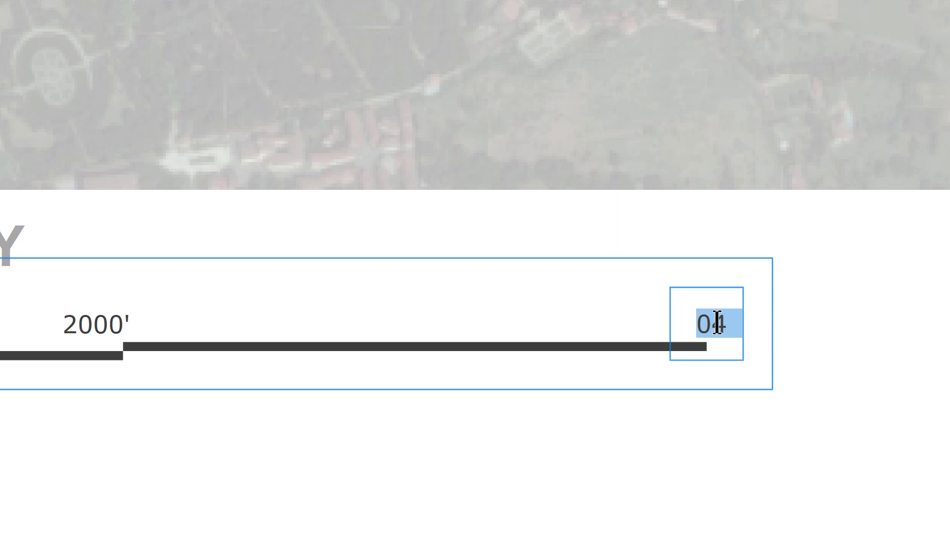
text(4000')
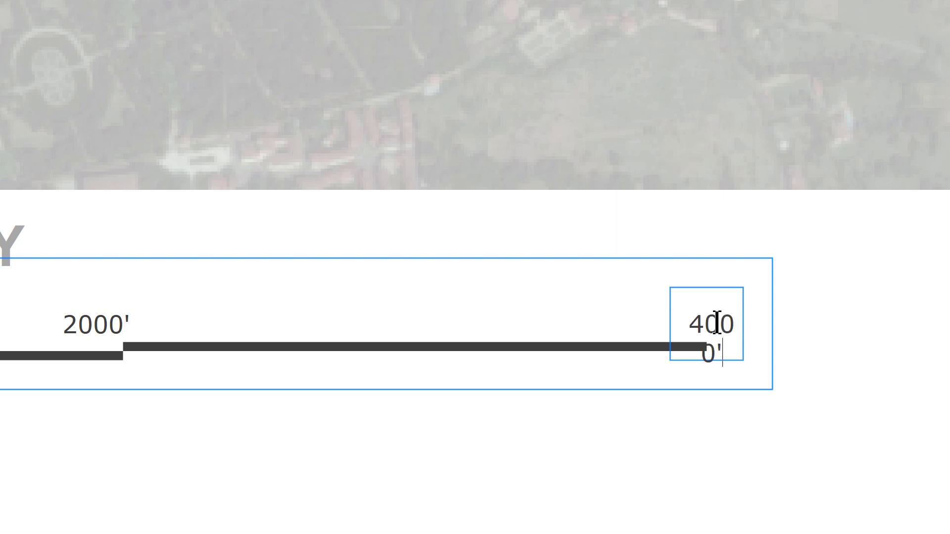
key(Escape)
drag(670, 323, 607, 323)
key(Escape)
key(Escape)
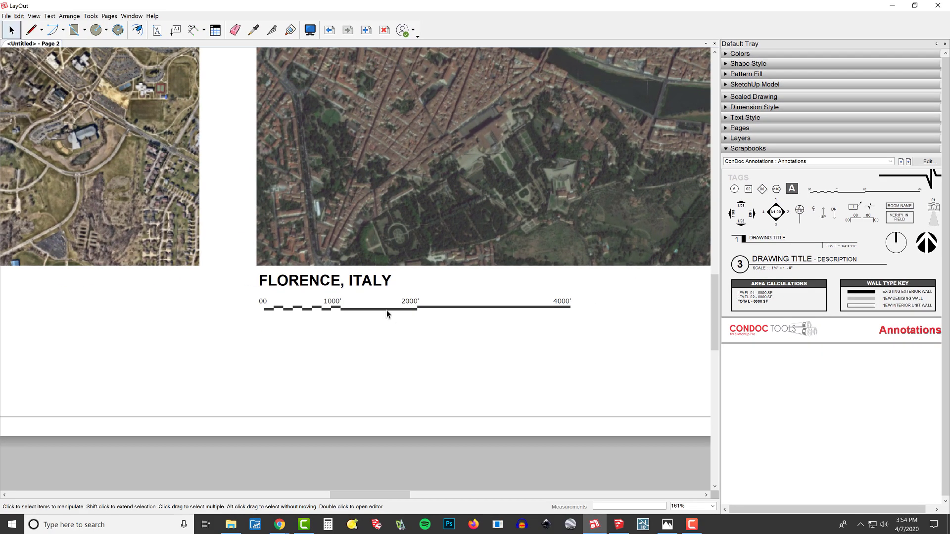
Step: Copy the relabelled scale bar from the Florence map to beneath the KENT, OH label
click(387, 310)
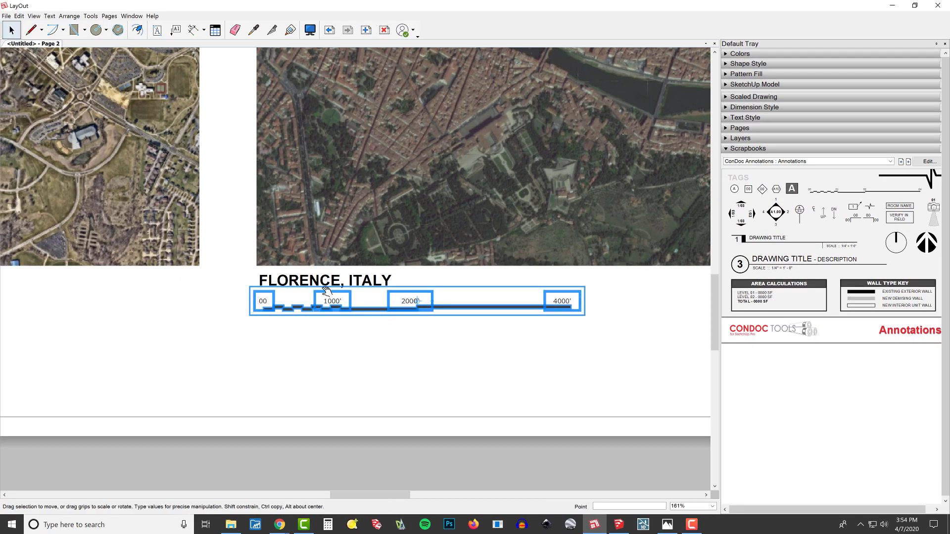
scroll(272, 299, down, 2)
middle_drag(344, 327, 518, 333)
ctrl+drag(449, 311, 36, 343)
middle_drag(178, 348, 206, 356)
click(224, 351)
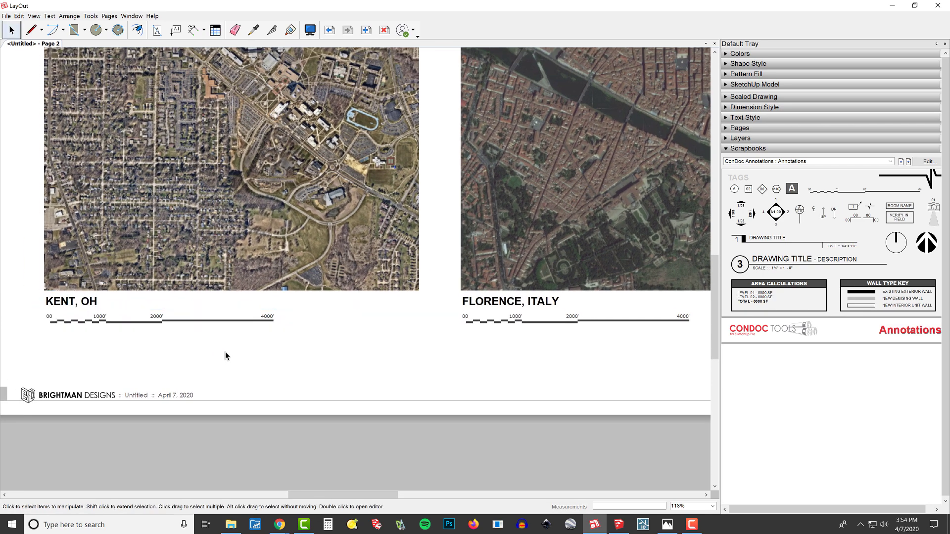
scroll(224, 352, down, 1)
scroll(325, 388, down, 2)
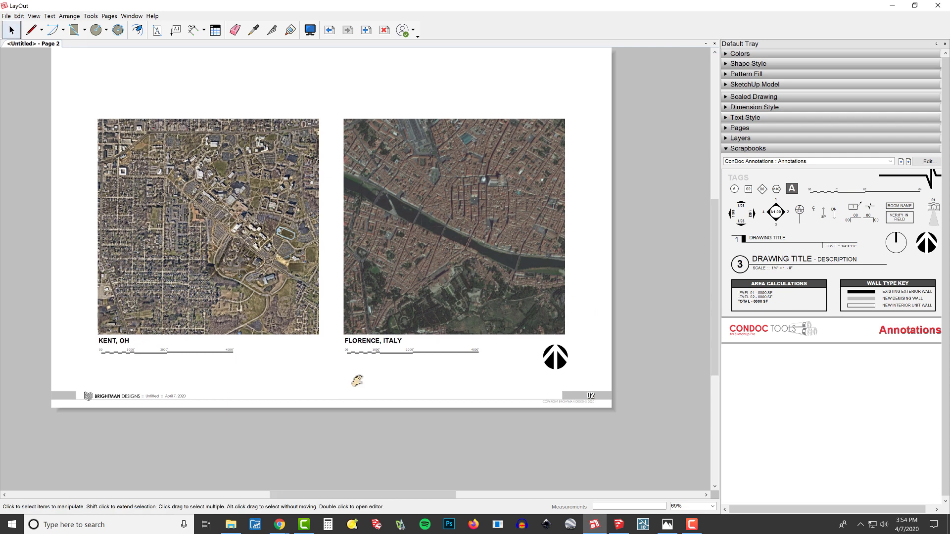
Step: Nudge both aerial maps together with their city labels, scale bars and north arrow slightly upward on page 2
drag(75, 369, 440, 374)
scroll(440, 374, down, 1)
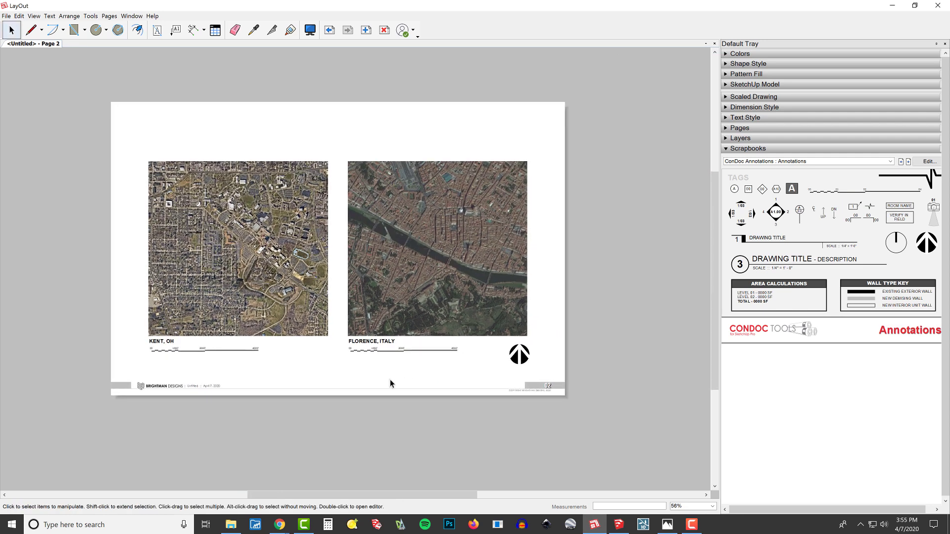
drag(603, 138, 87, 363)
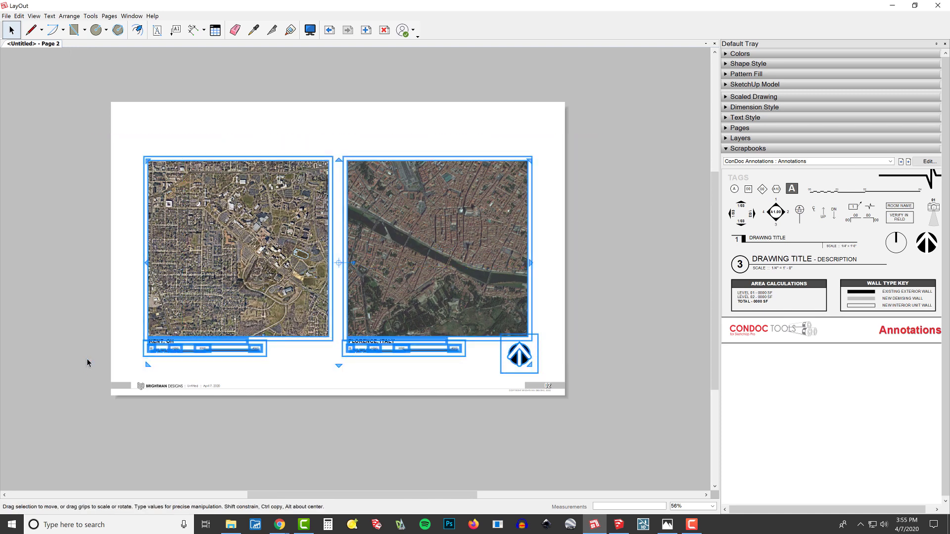
key(Up)
key(Up)
key(Up)
click(58, 307)
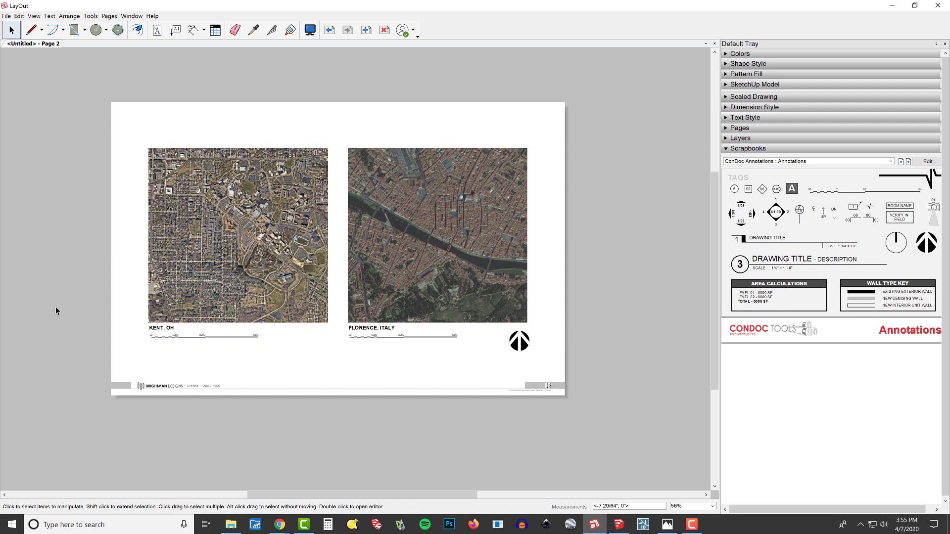
Step: Copy the city labels, scale bars and north arrow onto page 1, raising its two figure-ground maps to match page 2's layout
drag(69, 284, 613, 364)
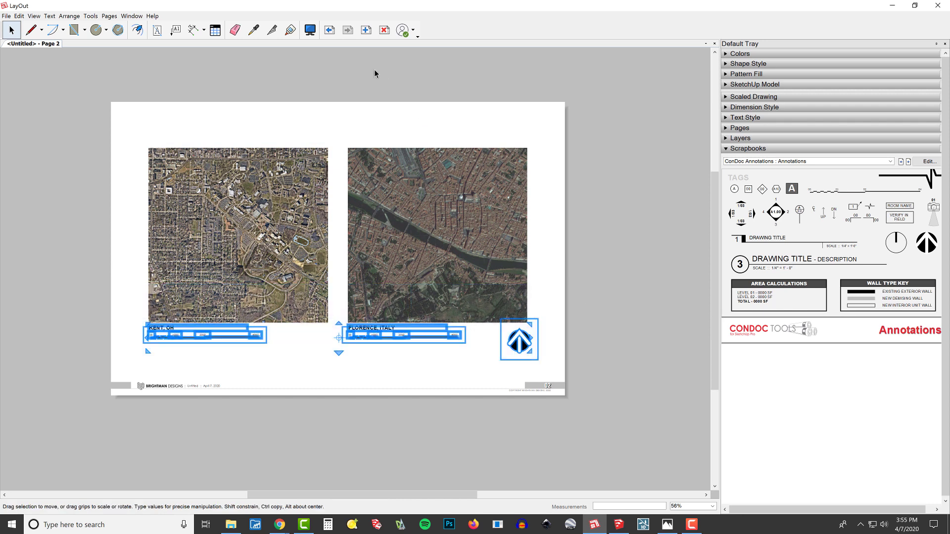
click(333, 31)
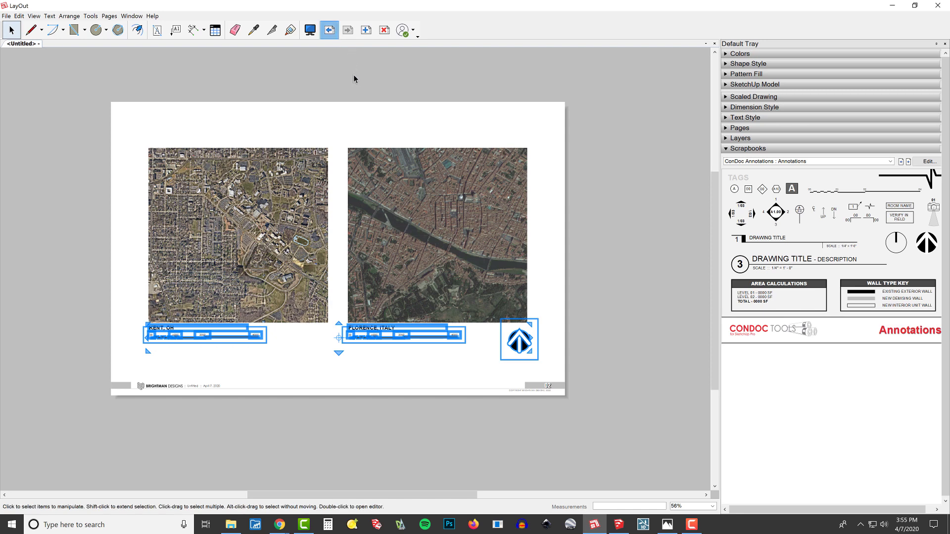
drag(595, 111, 302, 341)
key(shift+Up)
key(shift+Up)
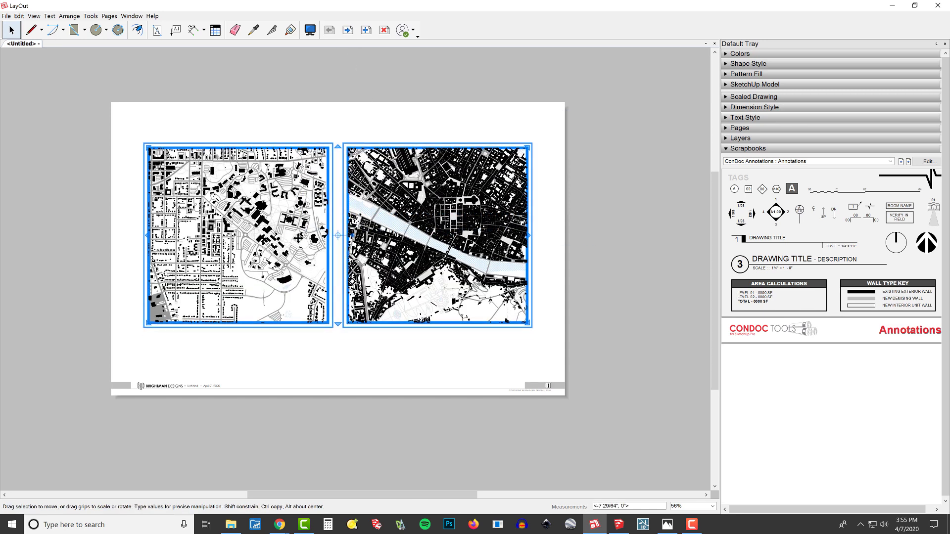
key(ctrl+v)
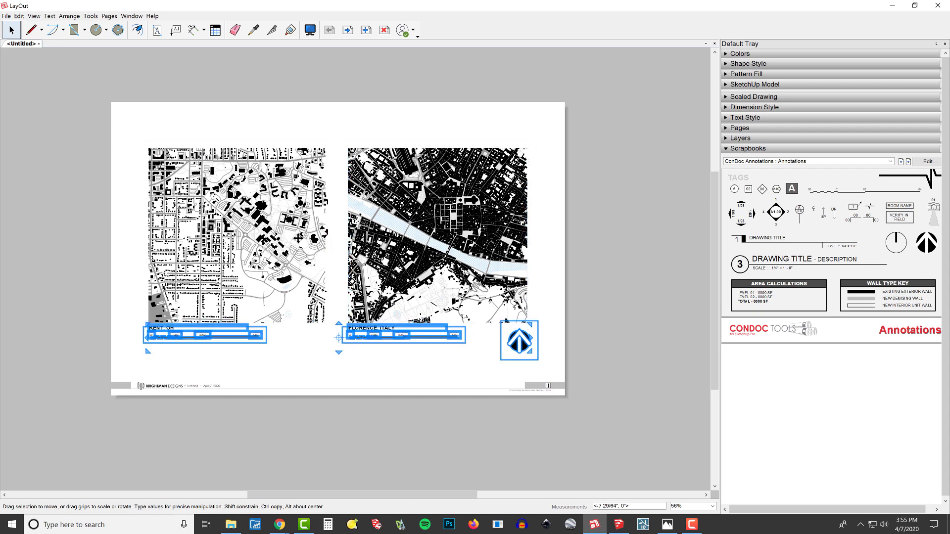
click(336, 240)
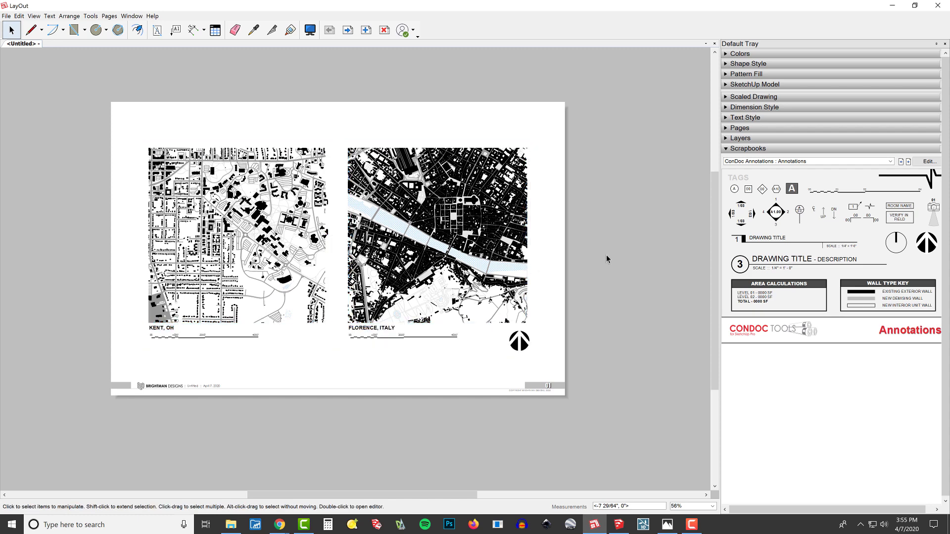
Step: Examine the title block's company name, document name, date and page number along the foot of page 1
scroll(639, 238, up, 3)
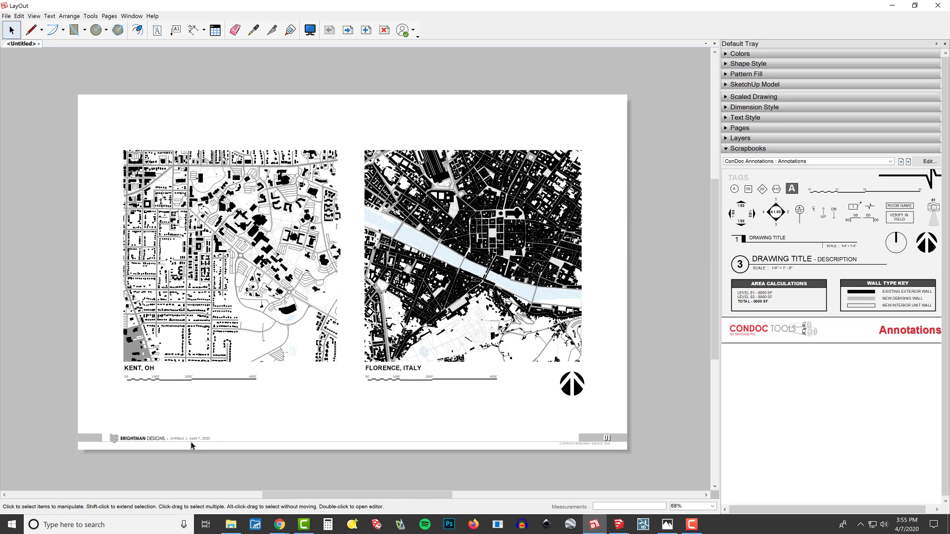
scroll(159, 450, up, 4)
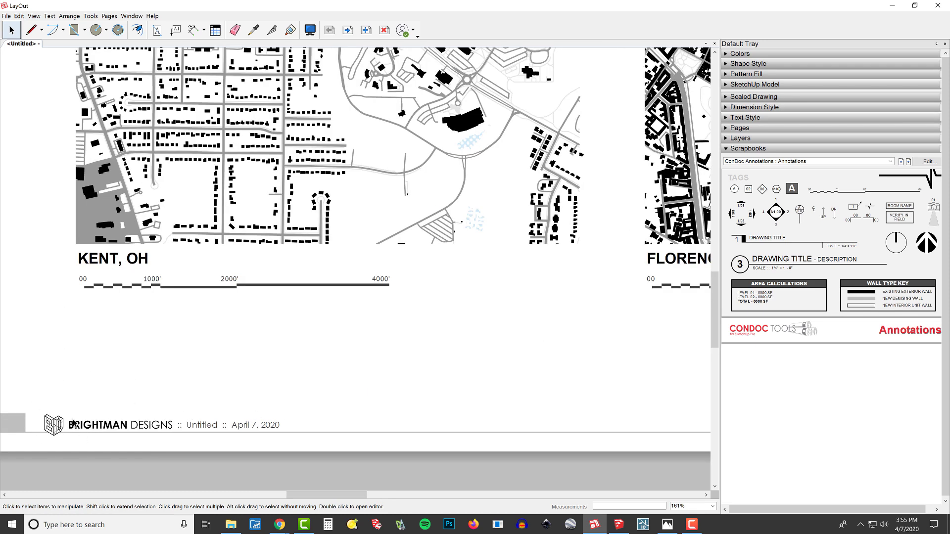
middle_drag(251, 434, 166, 396)
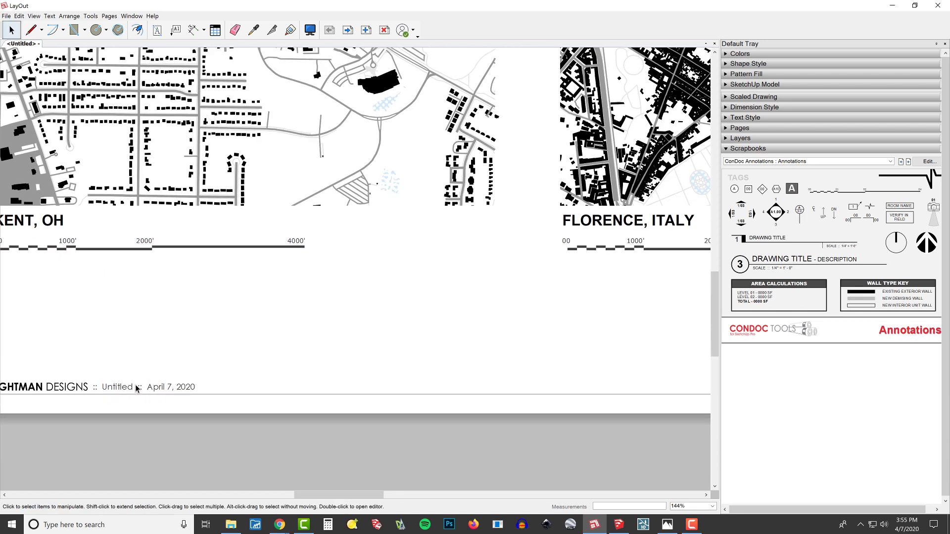
scroll(136, 389, down, 3)
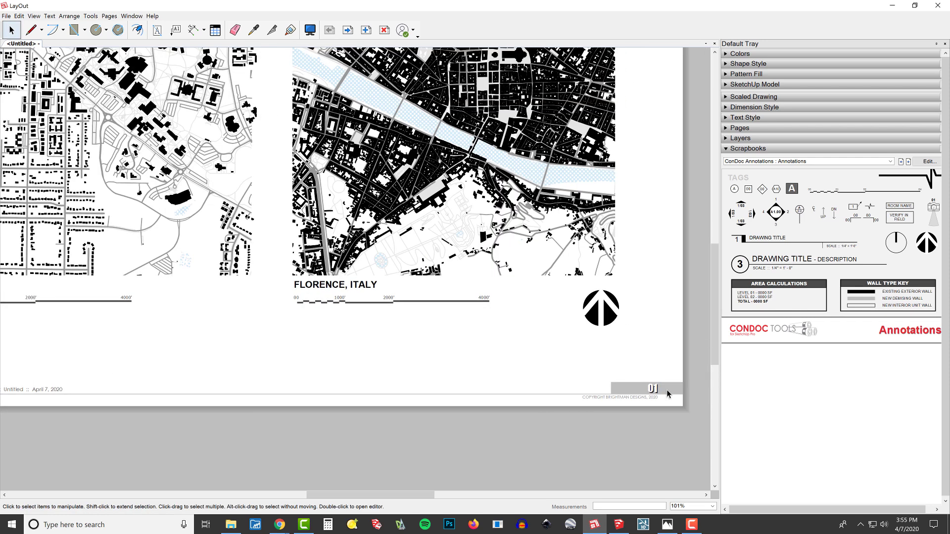
scroll(277, 391, down, 3)
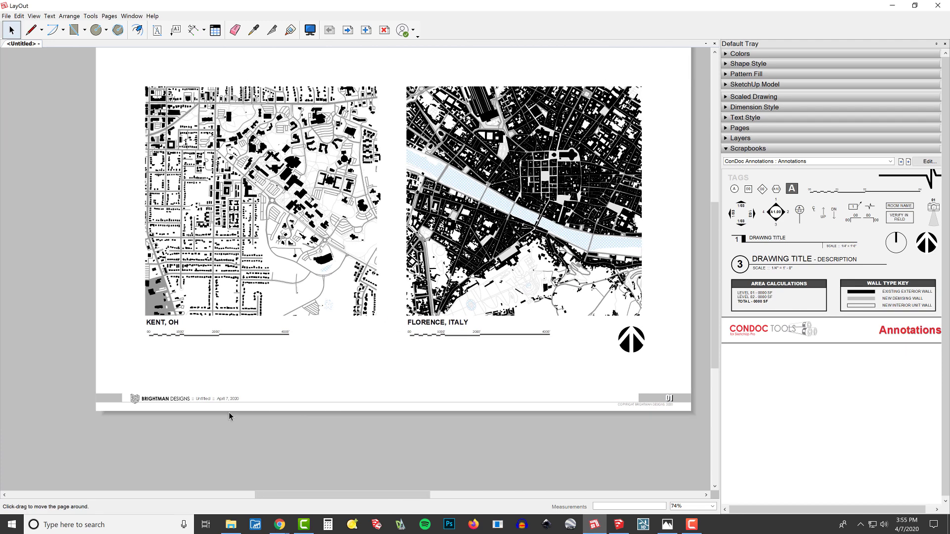
scroll(229, 416, up, 6)
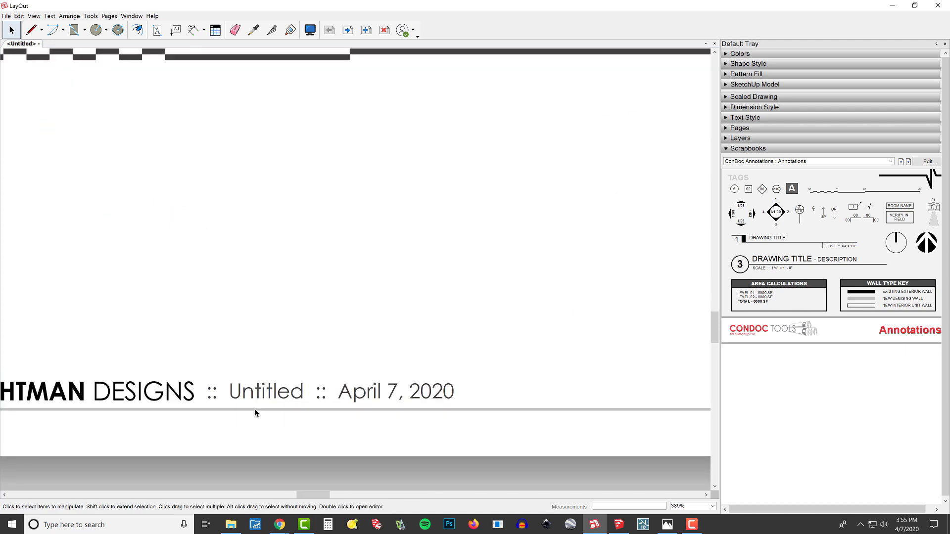
Step: Save the document as Figure Ground Density Study in the TEMP folder on the Desktop
key(ctrl+s)
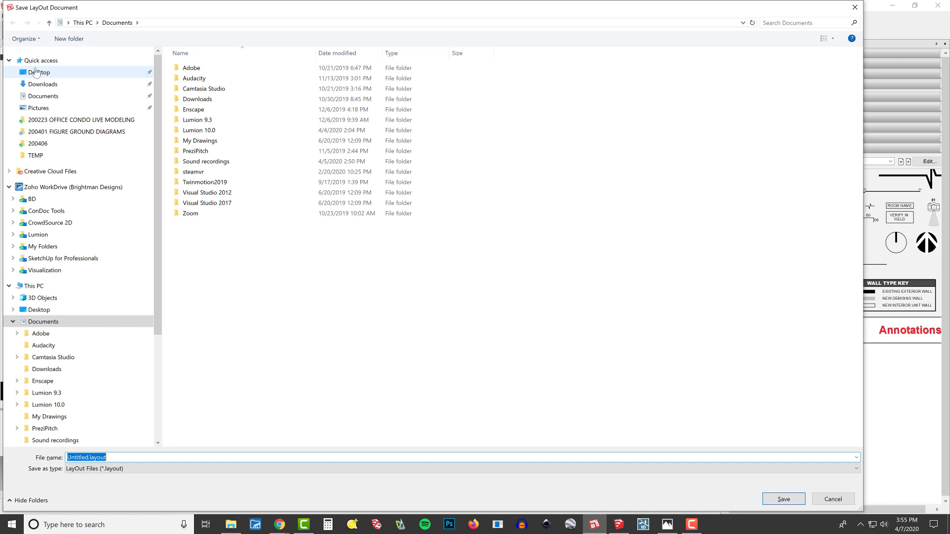
click(40, 73)
double_click(211, 67)
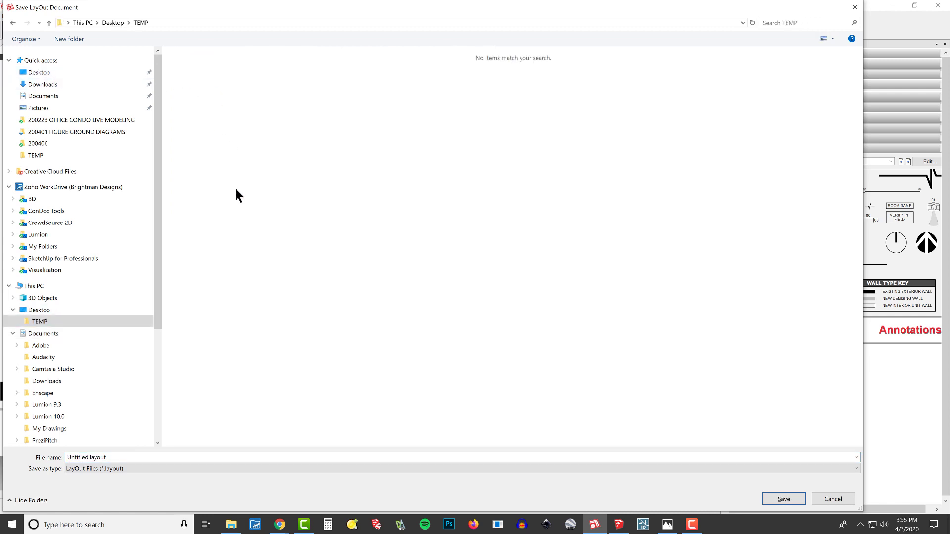
click(169, 457)
text(d)
key(BackSpace)
key(BackSpace)
key(BackSpace)
key(BackSpace)
key(BackSpace)
key(BackSpace)
key(BackSpace)
key(BackSpace)
key(BackSpace)
key(BackSpace)
key(BackSpace)
text(Figure Ground)
key(Return)
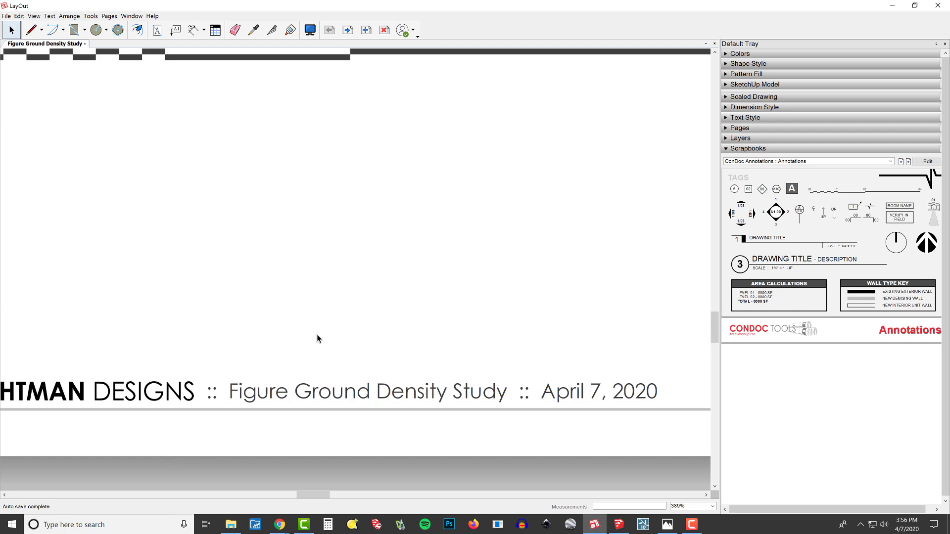
scroll(317, 335, down, 8)
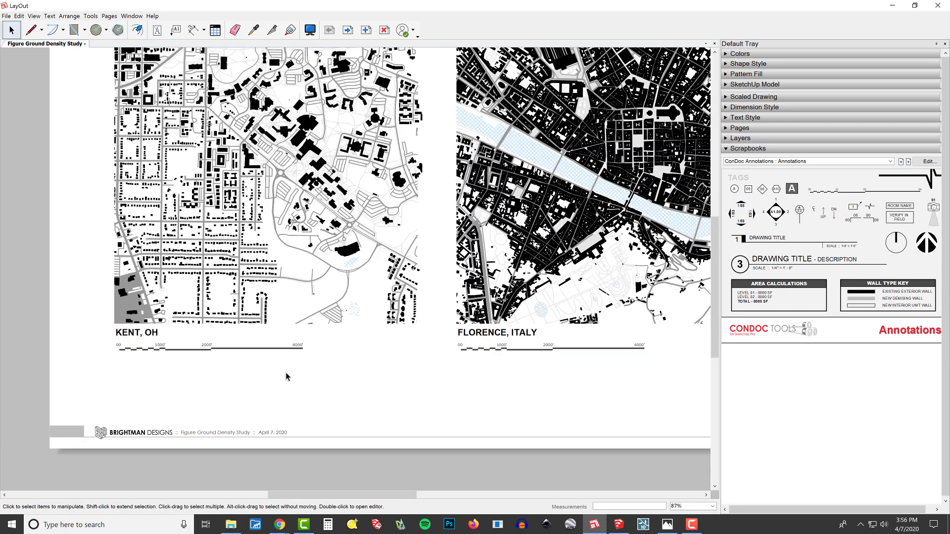